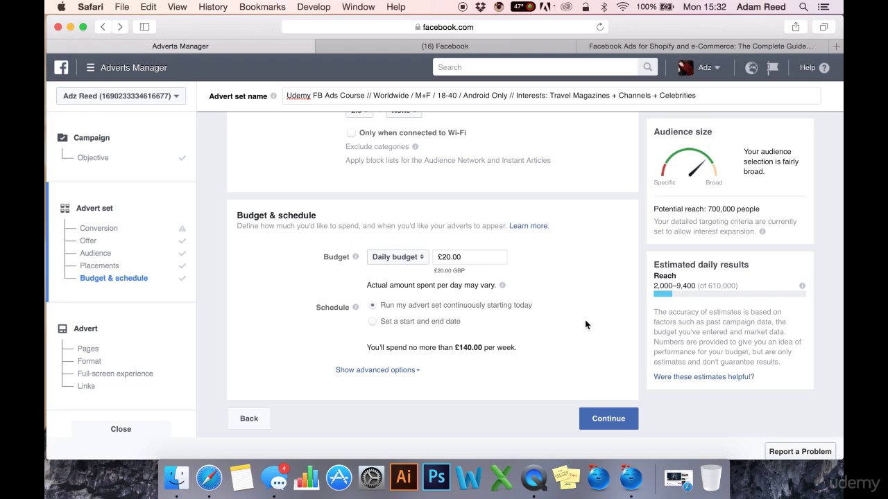
Step: View the budget type choices, keep Daily budget, and set the daily amount to £5.00
left_click(411, 257)
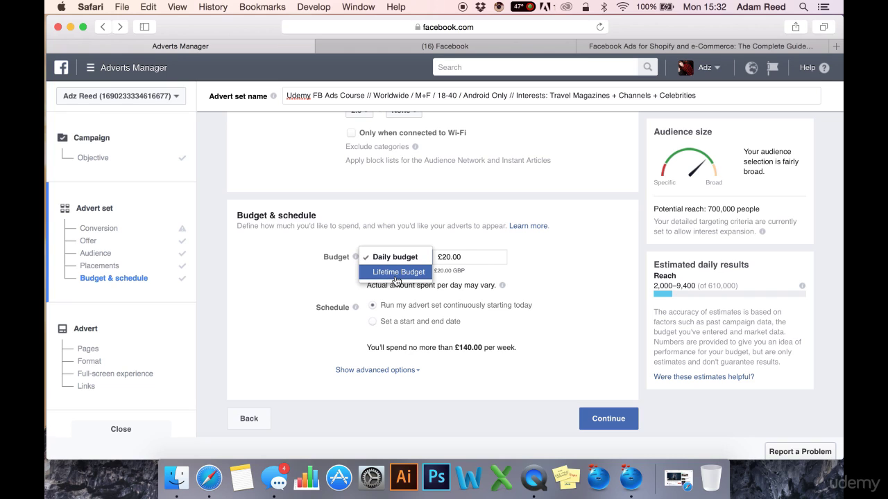
left_click(629, 318)
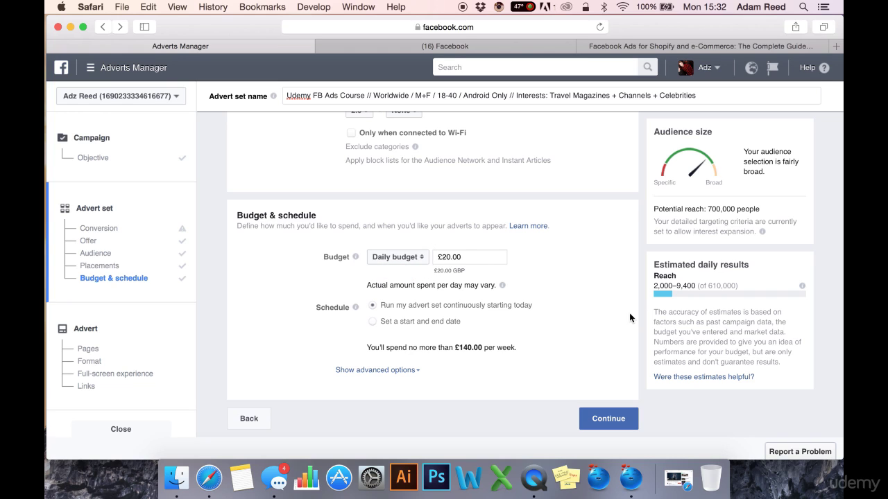
left_click(453, 257)
key("BackSpace")
type("5")
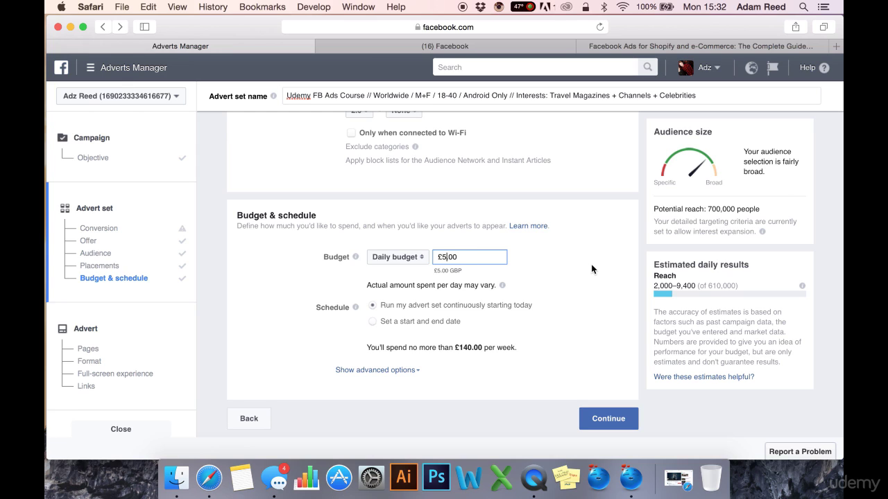
left_click(593, 269)
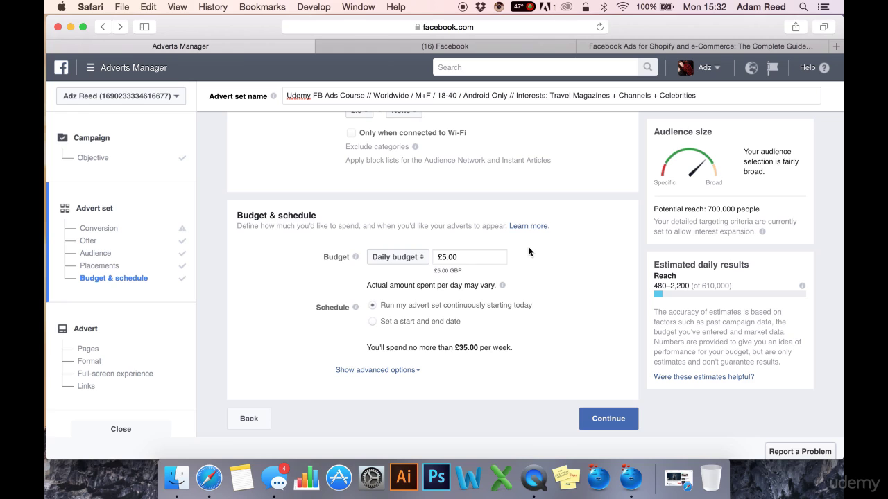
Step: Read the note on varying daily spend, try a daily budget of £50.00, and set it back to £5.00
left_click_drag(474, 258, 442, 258)
left_click(464, 256)
mouse_move(500, 287)
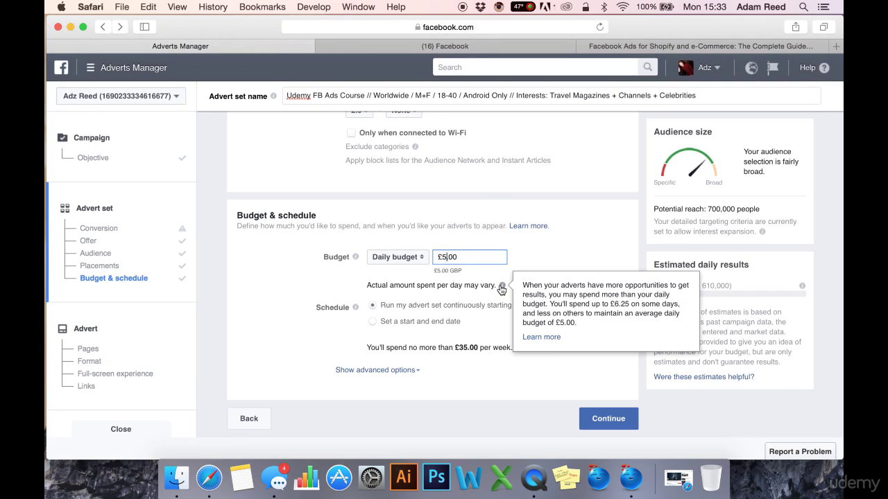
type("0")
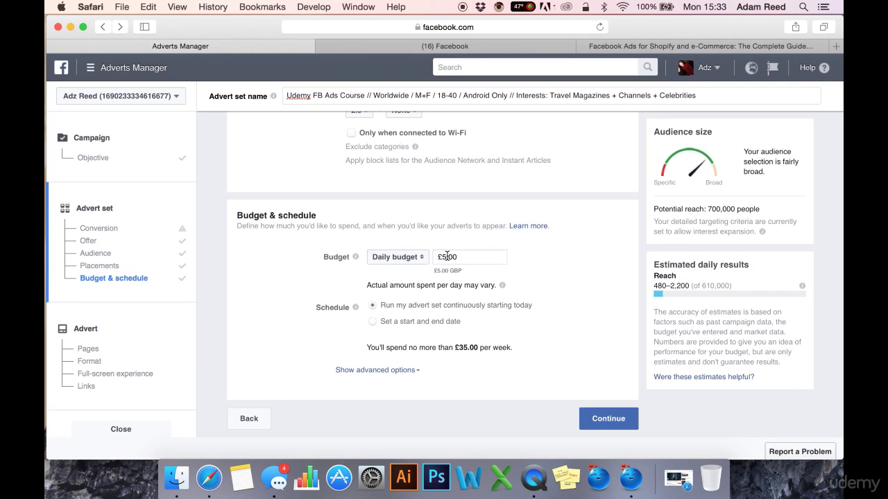
left_click(578, 347)
left_click_drag(450, 258, 441, 257)
left_click(471, 257)
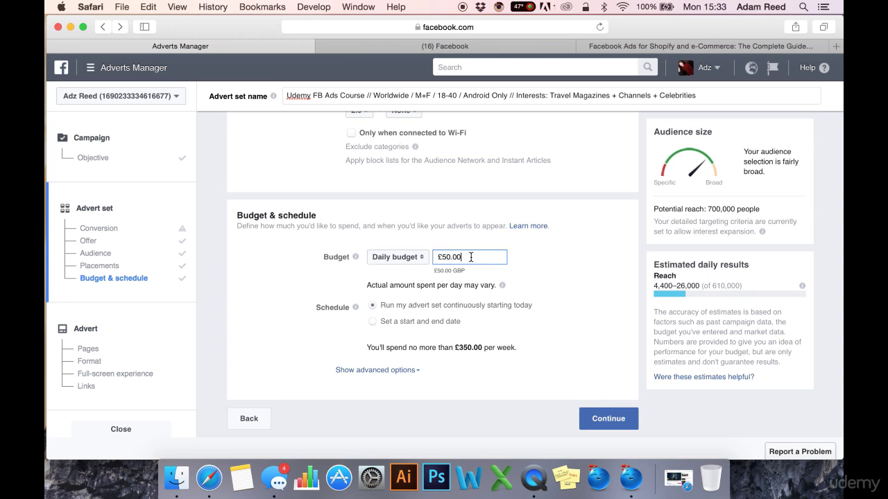
left_click(452, 257)
key("BackSpace")
left_click(576, 274)
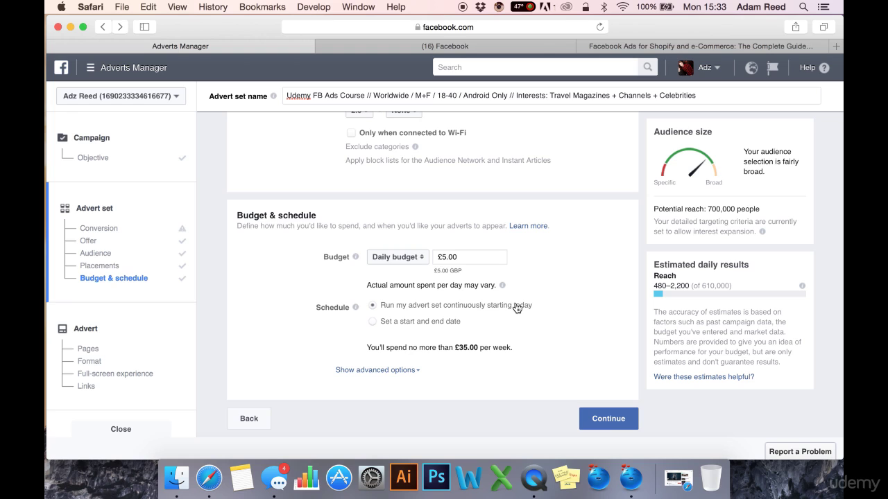
Step: Try scheduling the advert set with a start and end date, then return to running it continuously from today
left_click(373, 324)
scroll(333, 338, "down", 2)
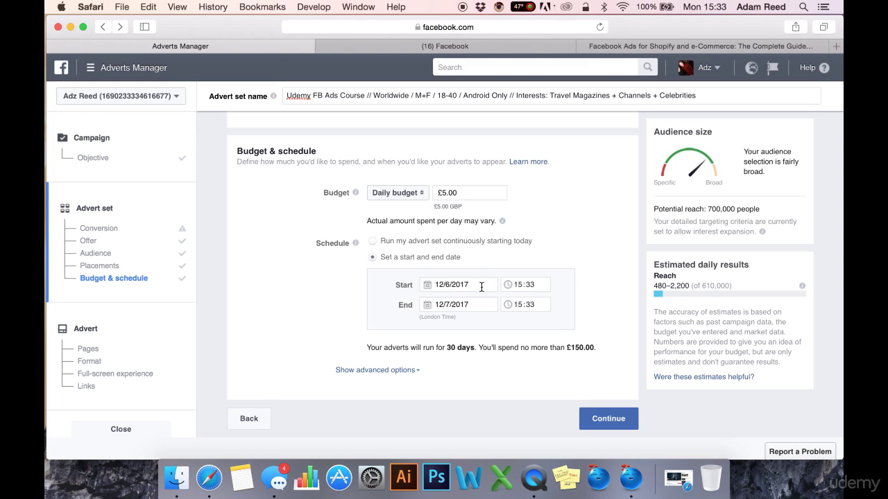
left_click(372, 241)
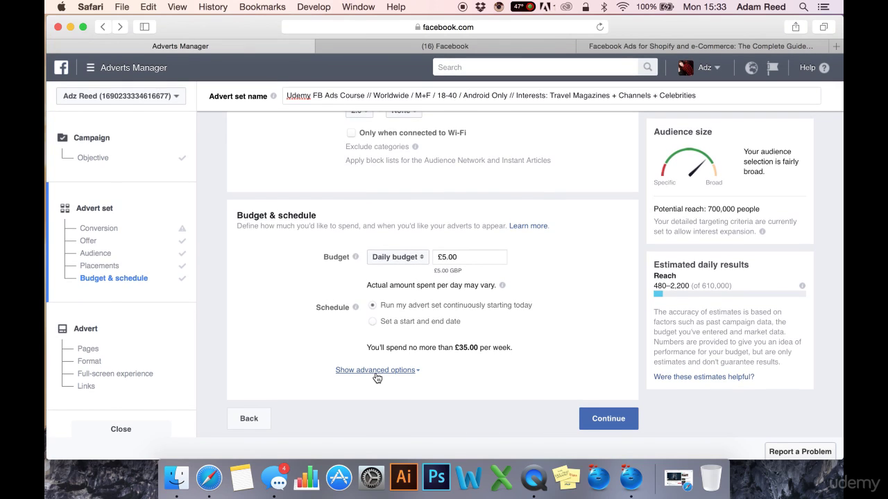
Step: Show the advanced budget and schedule options and review the optimisation choices for advert delivery, keeping Conversions
left_click(377, 377)
scroll(425, 398, "down", 5)
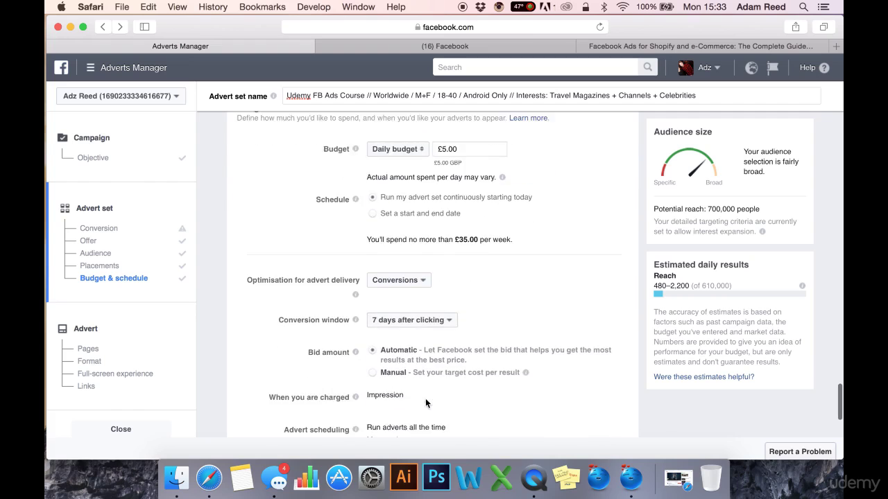
scroll(425, 398, "down", 2)
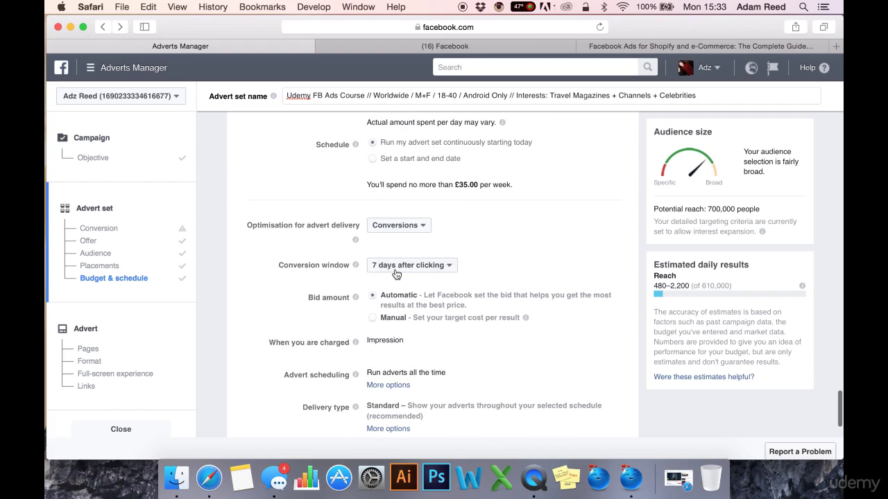
left_click(399, 213)
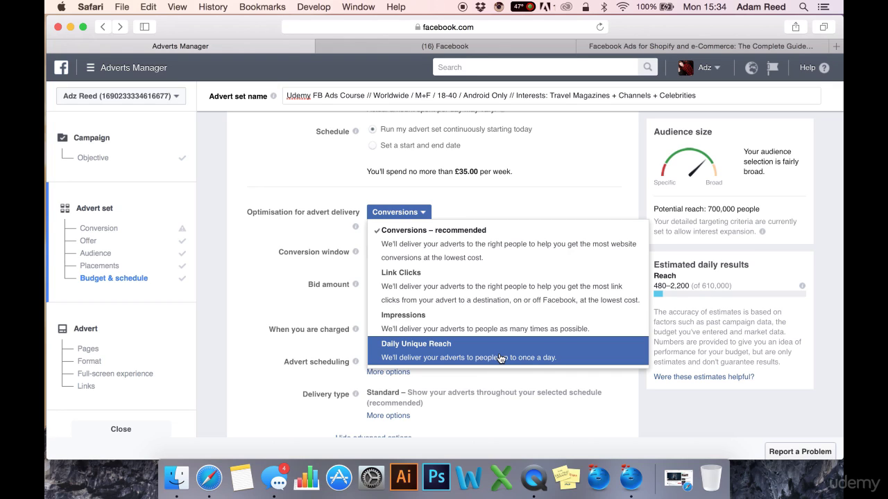
left_click(283, 296)
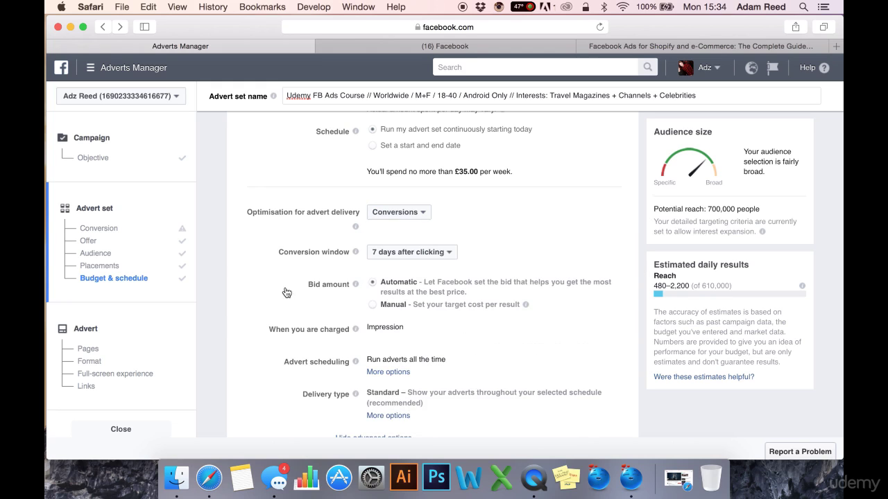
Step: Set the conversion window to 1 day after clicking
scroll(430, 227, "down", 2)
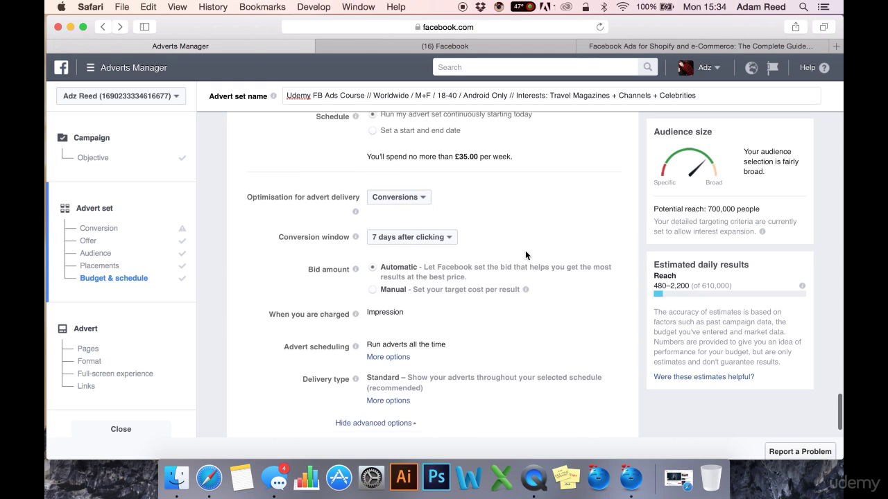
left_click(448, 220)
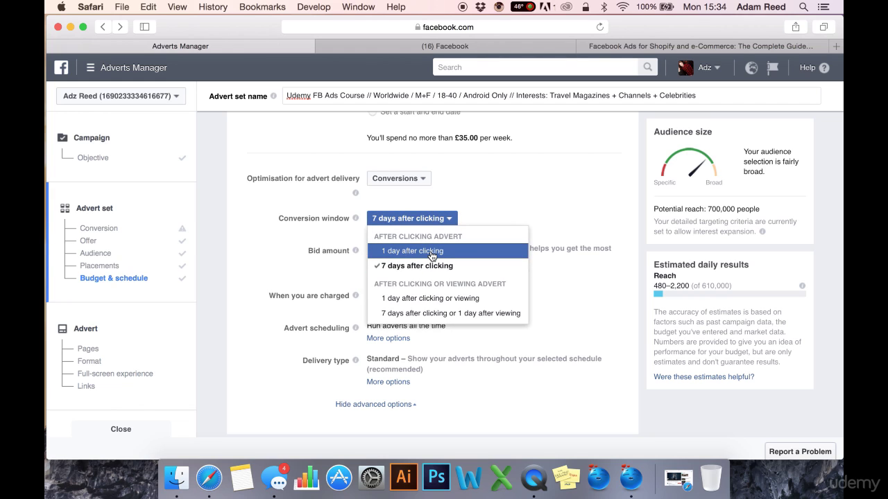
left_click(432, 254)
Step: Try a manual bid amount with the Maximum option, examine the suggested bid, and return the bid to Automatic
scroll(436, 289, "down", 2)
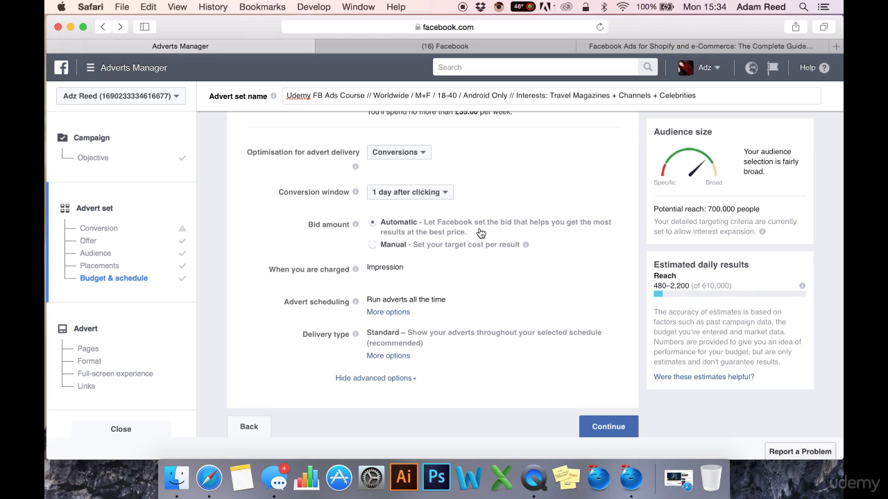
left_click(372, 244)
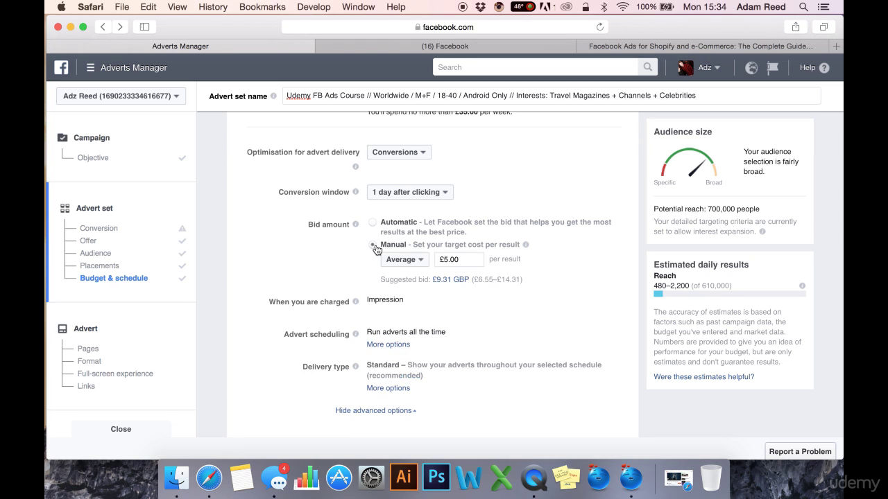
scroll(466, 319, "down", 1)
scroll(466, 319, "down", 1)
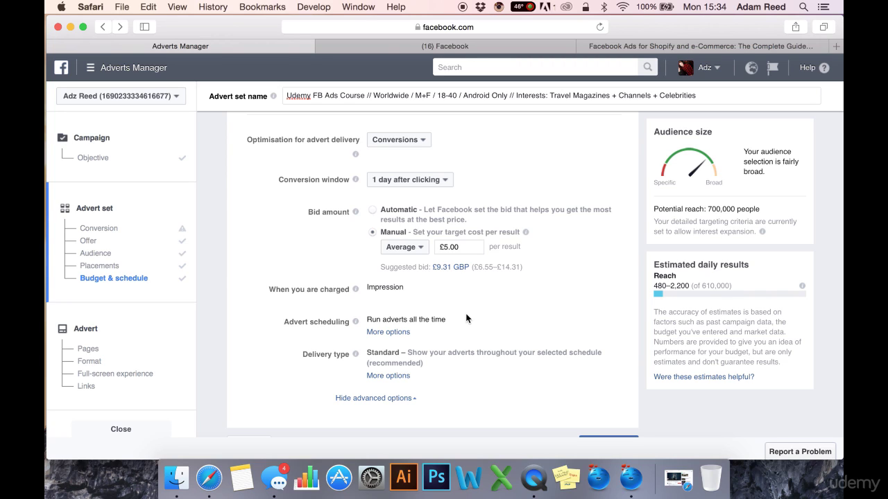
left_click(404, 247)
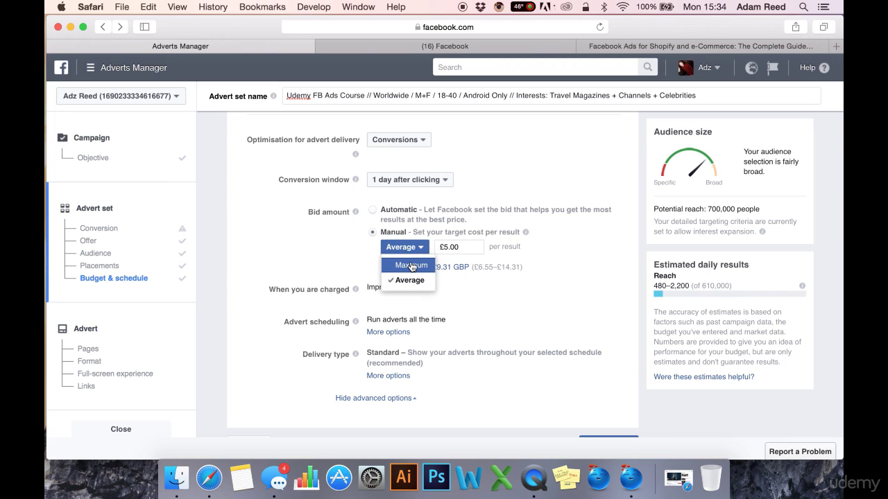
left_click(411, 266)
left_click(474, 247)
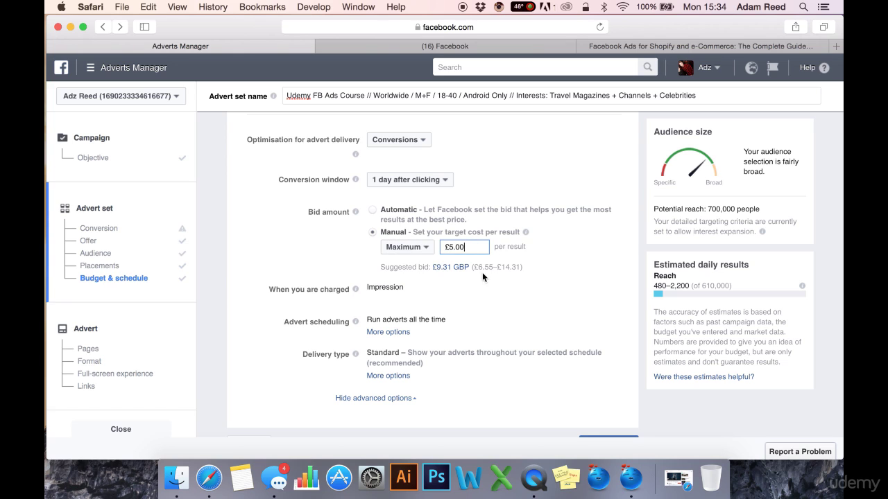
scroll(485, 286, "down", 1)
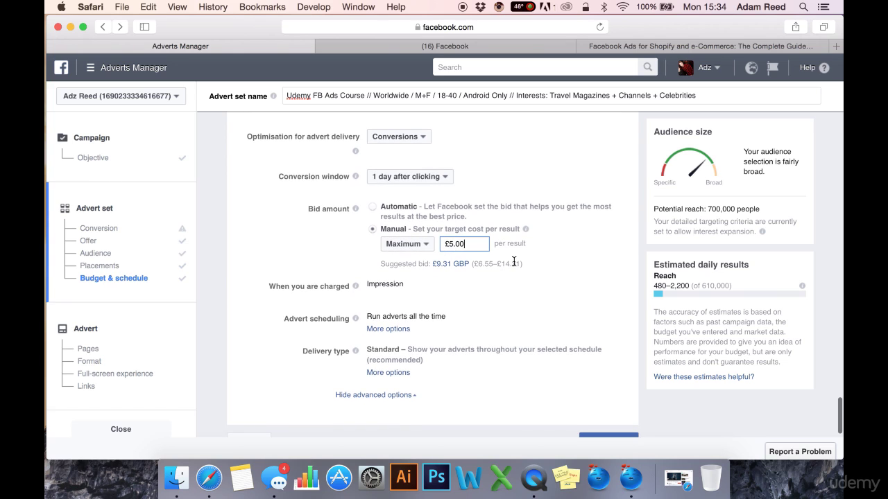
triple_click(378, 264)
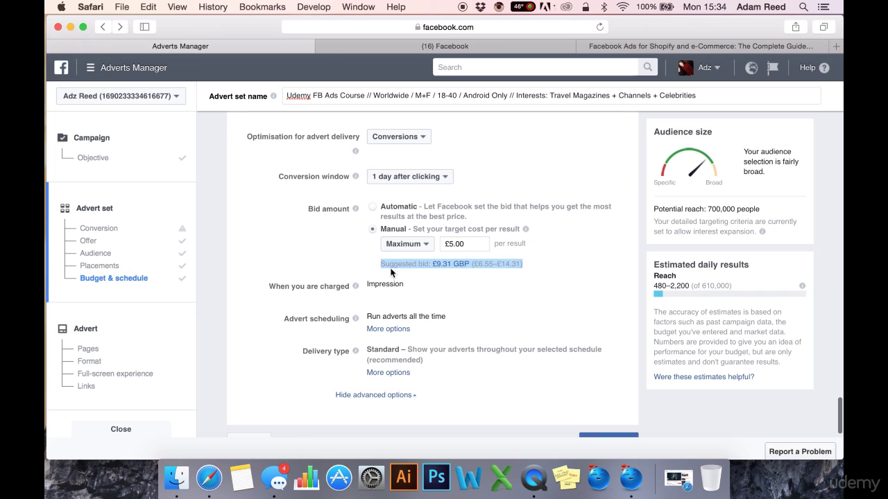
left_click(475, 282)
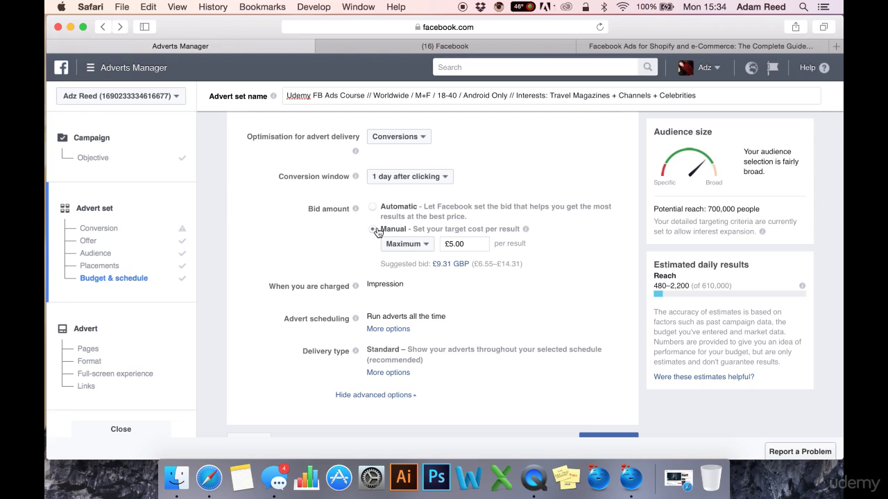
mouse_move(526, 233)
left_click(372, 207)
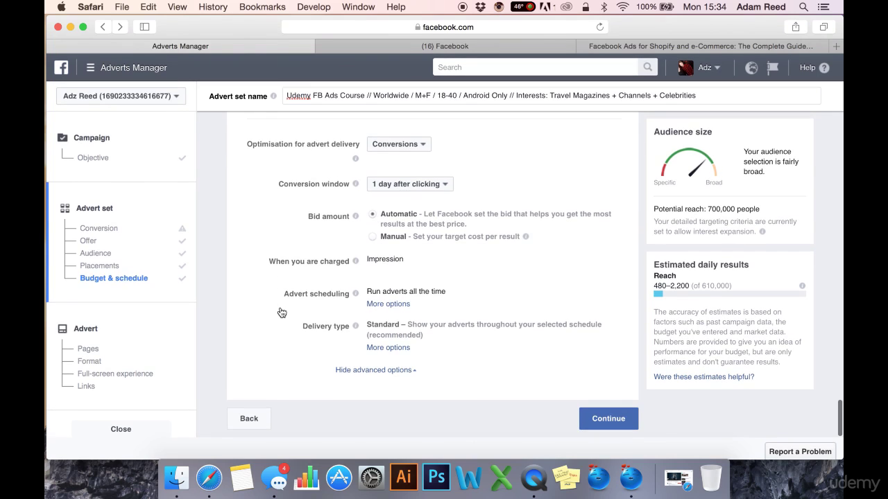
Step: Read the advert scheduling explanation and reveal its additional options
mouse_move(355, 295)
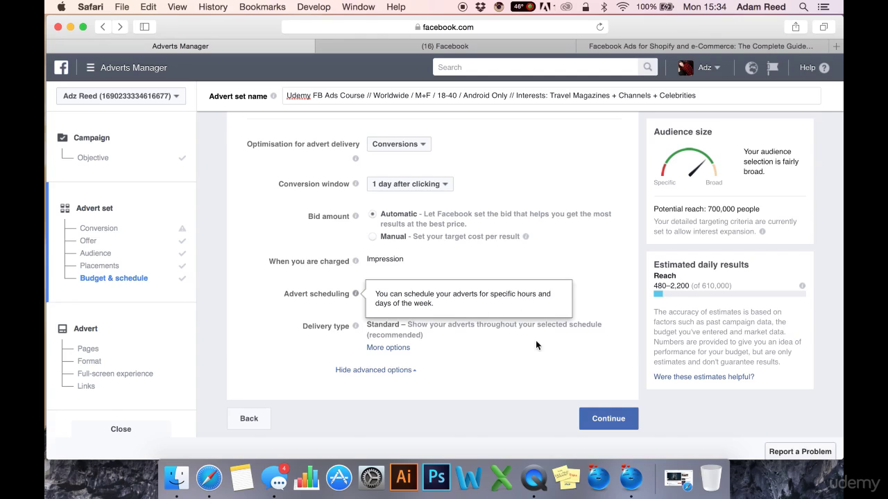
left_click(404, 305)
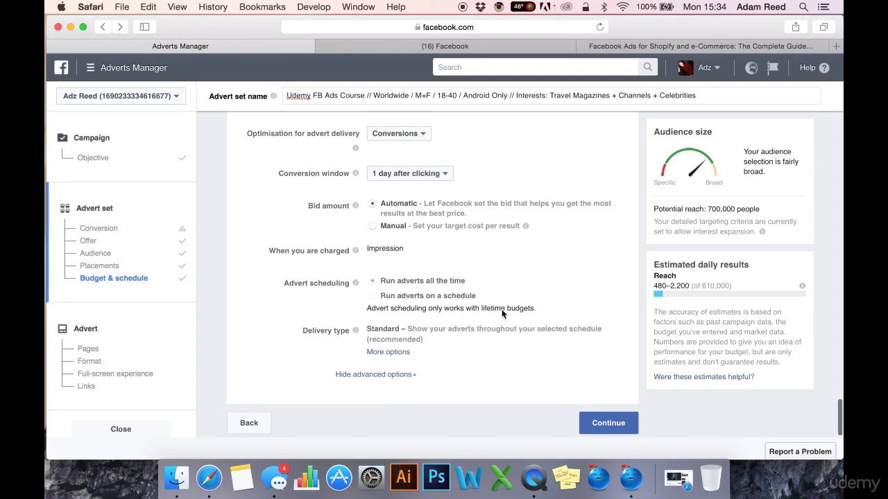
scroll(501, 313, "down", 1)
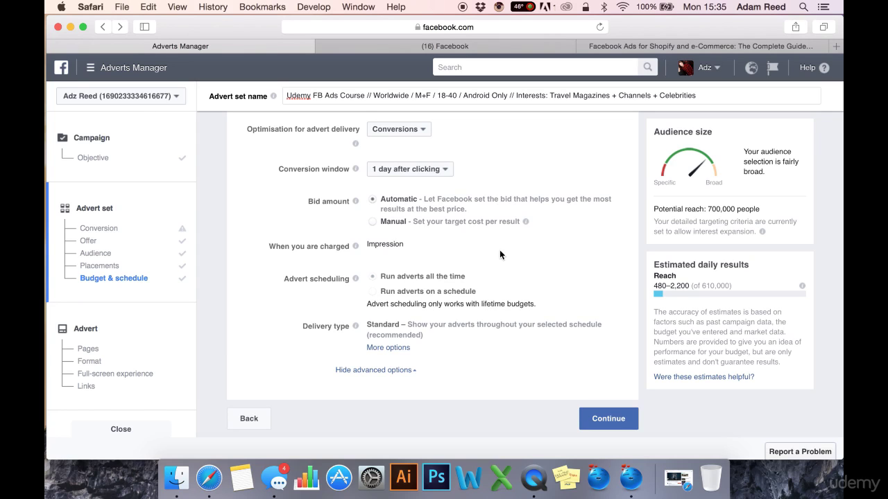
Step: Change the budget type to Lifetime Budget and set the amount to £500.00
scroll(499, 255, "up", 5)
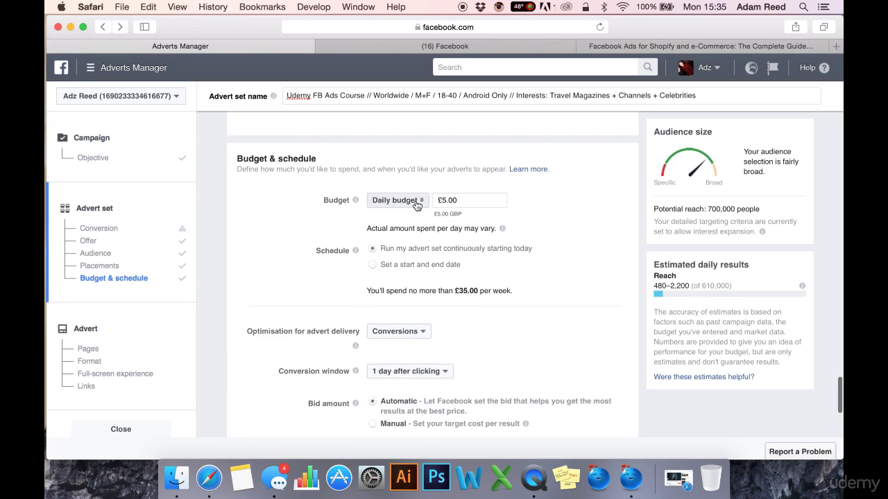
left_click(416, 201)
left_click(392, 213)
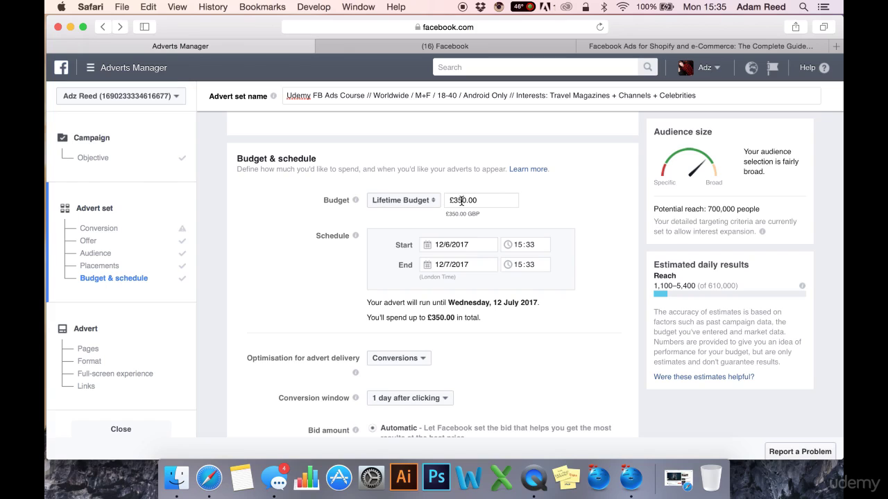
left_click(466, 200)
key("BackSpace")
key("BackSpace")
key("BackSpace")
type("500")
left_click(278, 236)
Step: Set advert scheduling to run adverts on a schedule and examine the weekly grid of hours
scroll(285, 303, "down", 5)
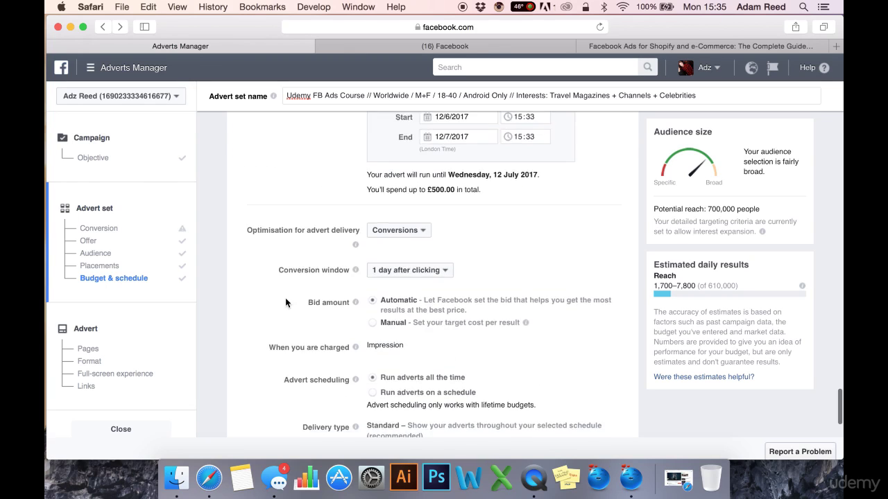
left_click(372, 293)
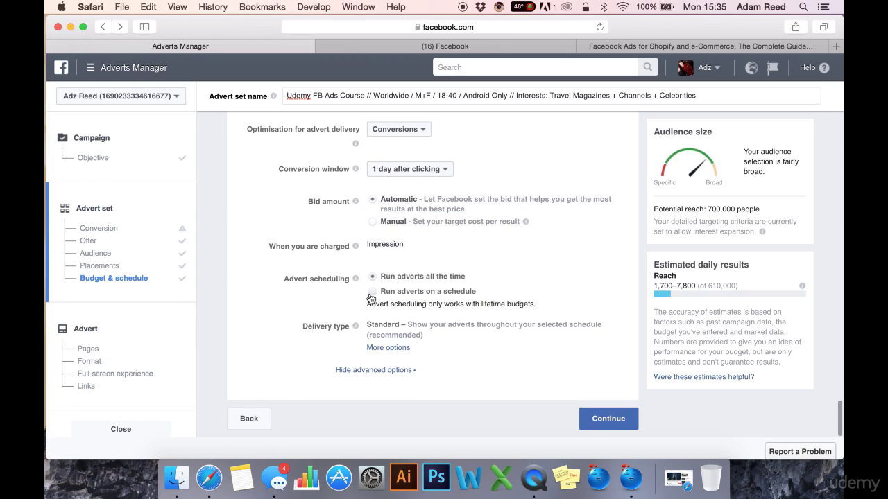
scroll(368, 298, "down", 3)
scroll(313, 270, "down", 2)
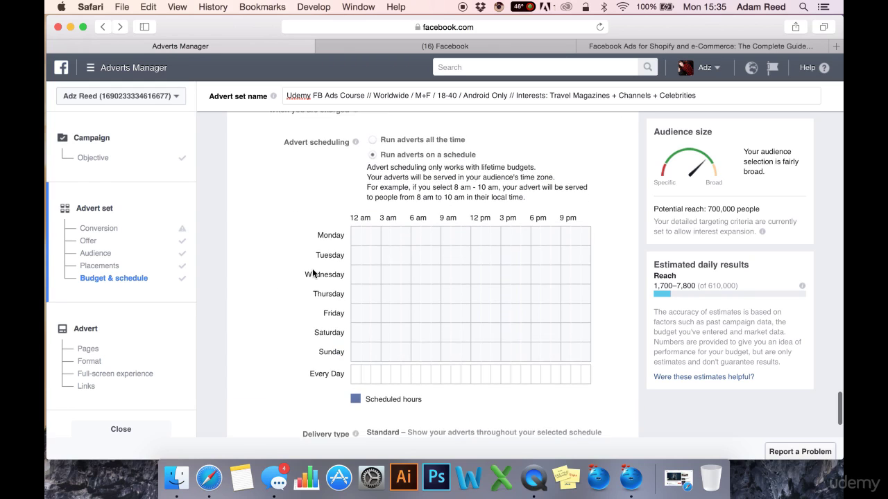
scroll(313, 270, "down", 2)
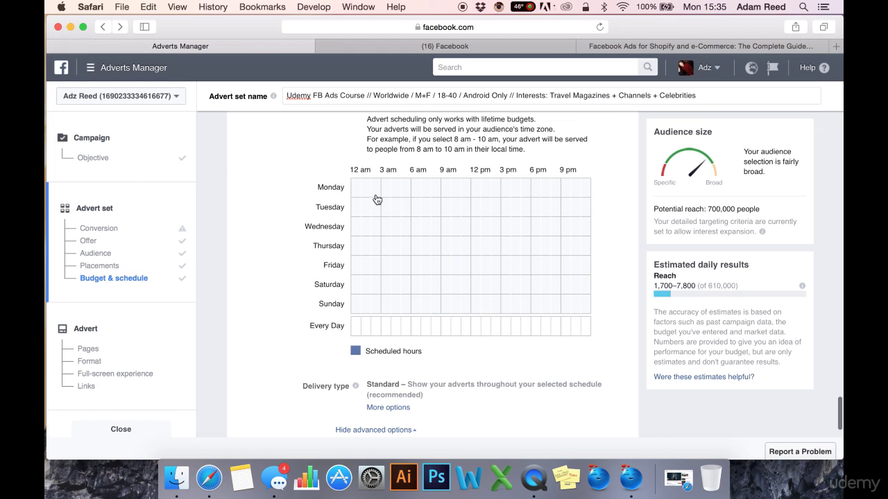
scroll(516, 172, "up", 1)
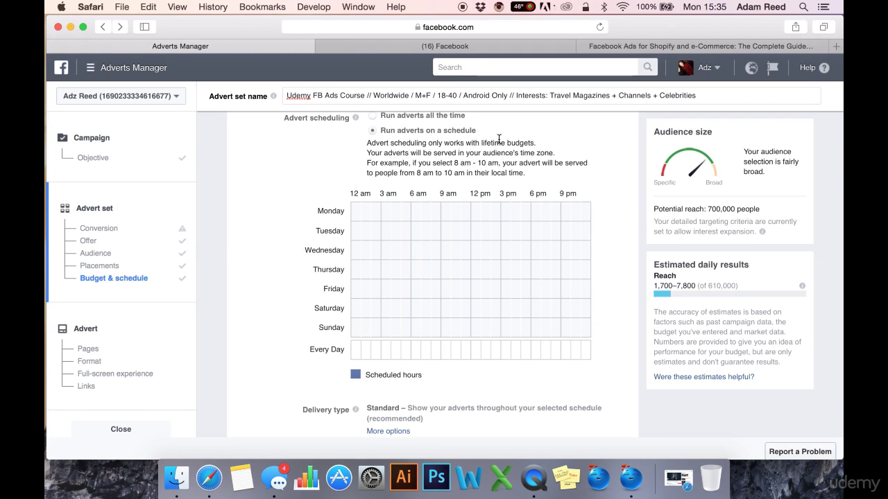
Step: Schedule advert hours for Wednesday 1 am–10 pm, Saturday 12 pm–6 pm, Friday 5 pm–9 pm and Sunday from 7 pm to midnight
scroll(422, 143, "up", 1)
scroll(423, 141, "up", 5)
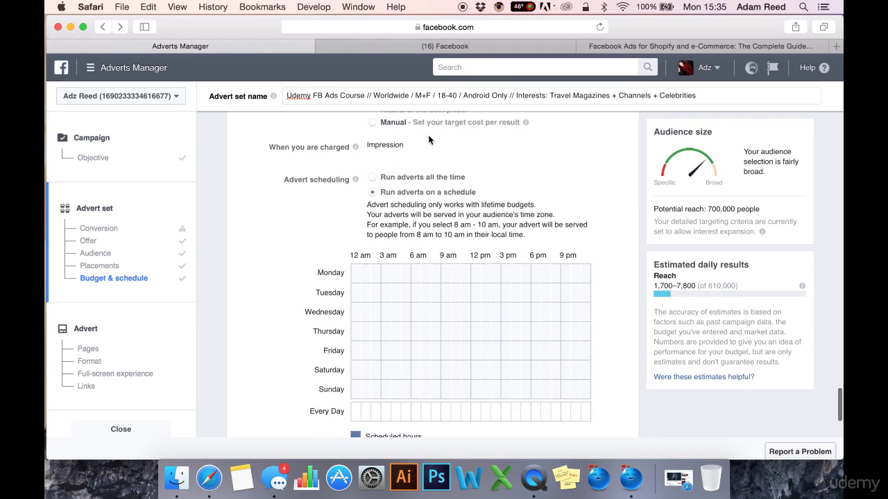
scroll(427, 142, "up", 2)
scroll(428, 142, "down", 5)
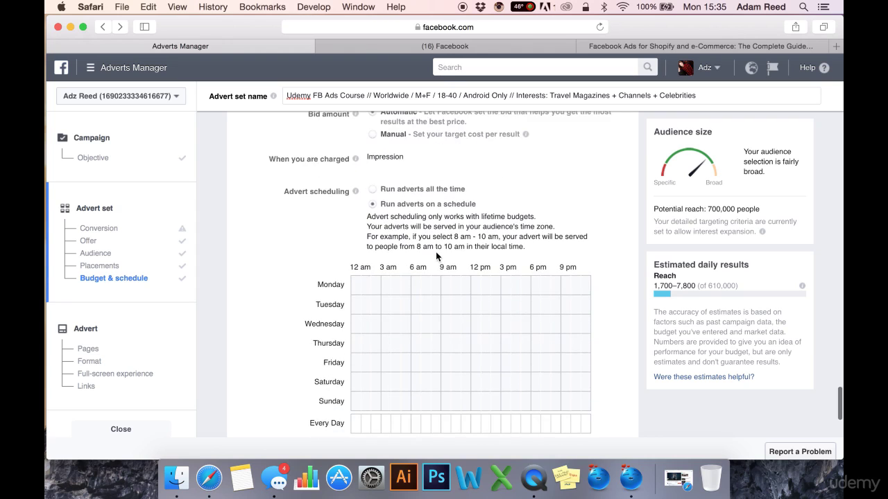
scroll(284, 310, "down", 1)
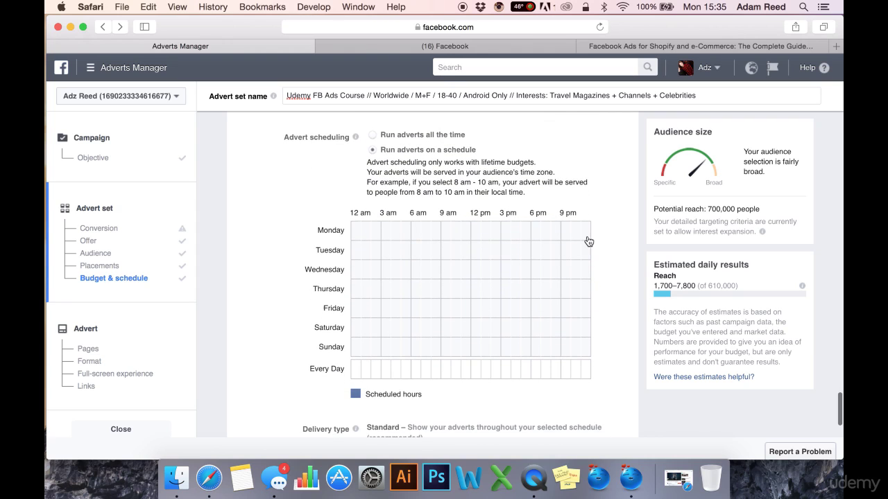
scroll(597, 234, "down", 1)
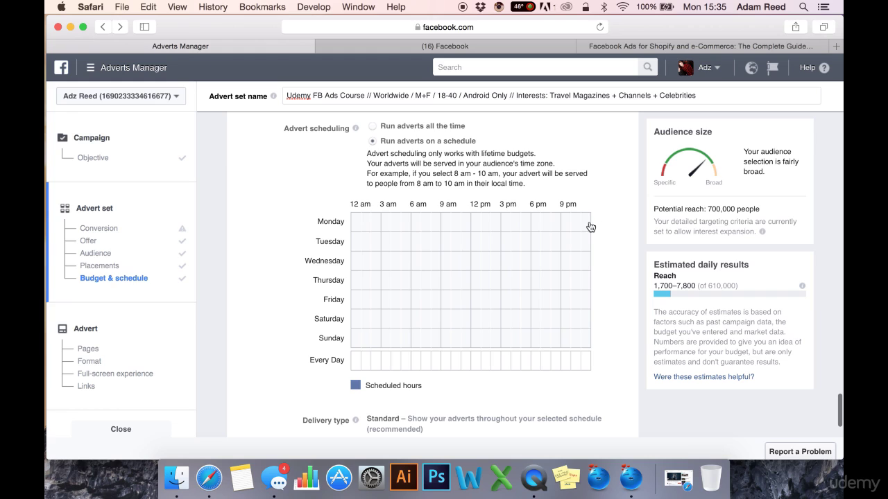
left_click_drag(364, 263, 562, 267)
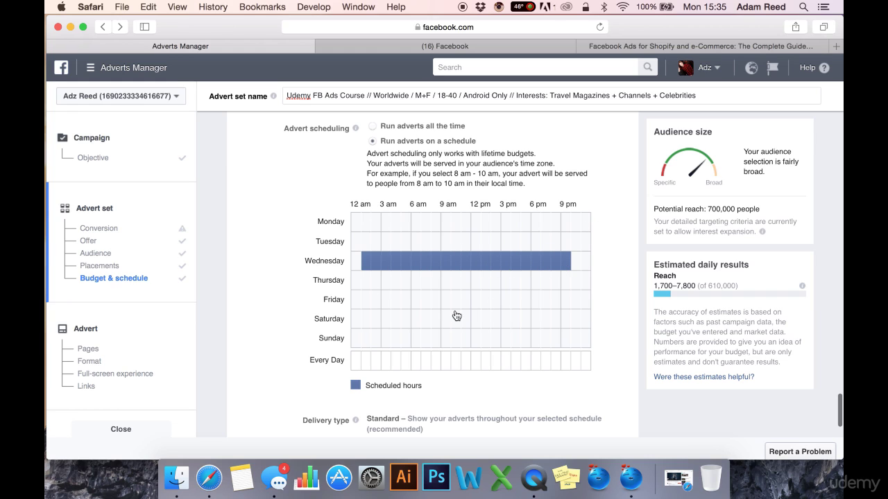
mouse_move(478, 322)
left_mouse_down()
mouse_move(530, 324)
mouse_move(558, 299)
left_mouse_up()
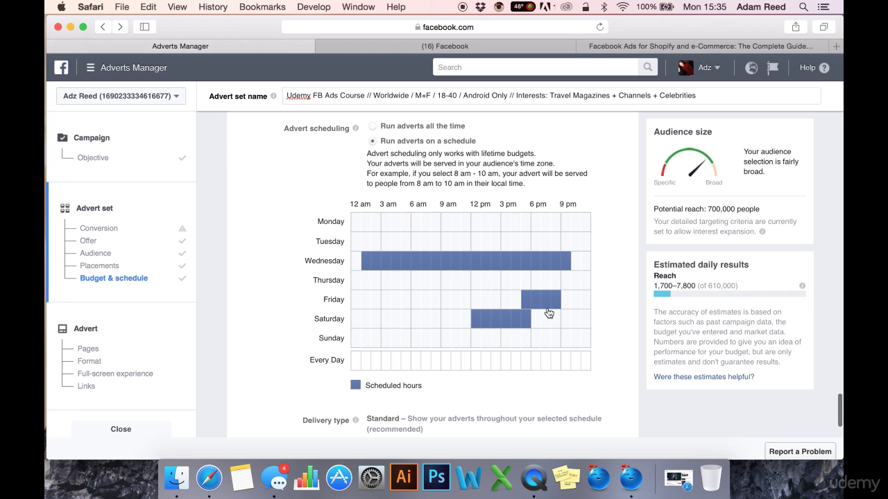
left_click_drag(545, 338, 595, 339)
scroll(406, 339, "down", 2)
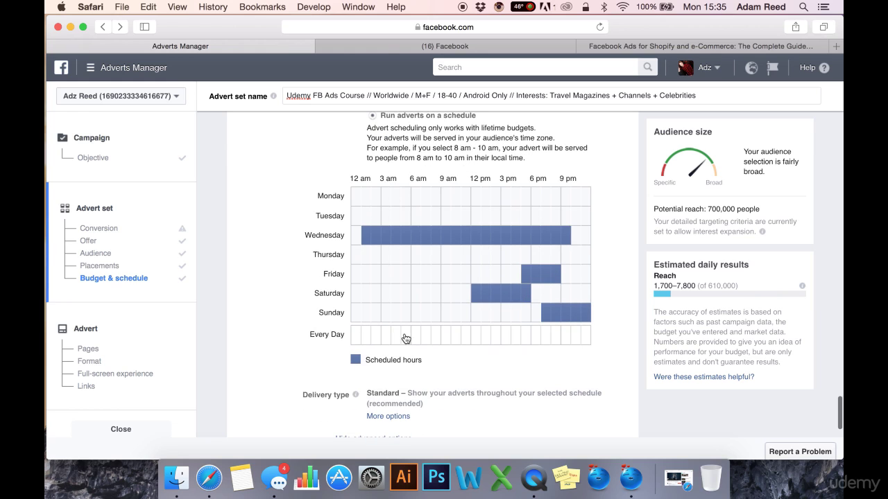
Step: Add the 3 am, 9 am, 2 pm, 7 pm and 10 pm hours to the schedule for every day
left_click(389, 335)
left_click(447, 339)
left_click(496, 338)
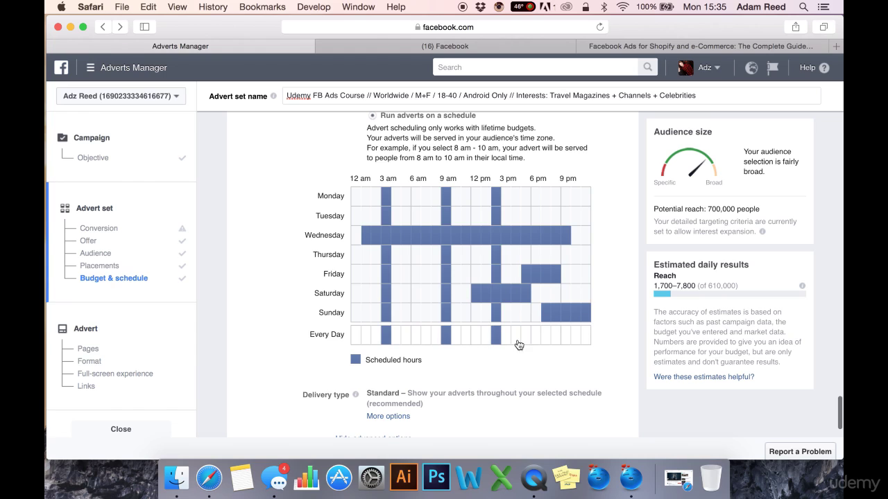
left_click(547, 338)
left_click(577, 339)
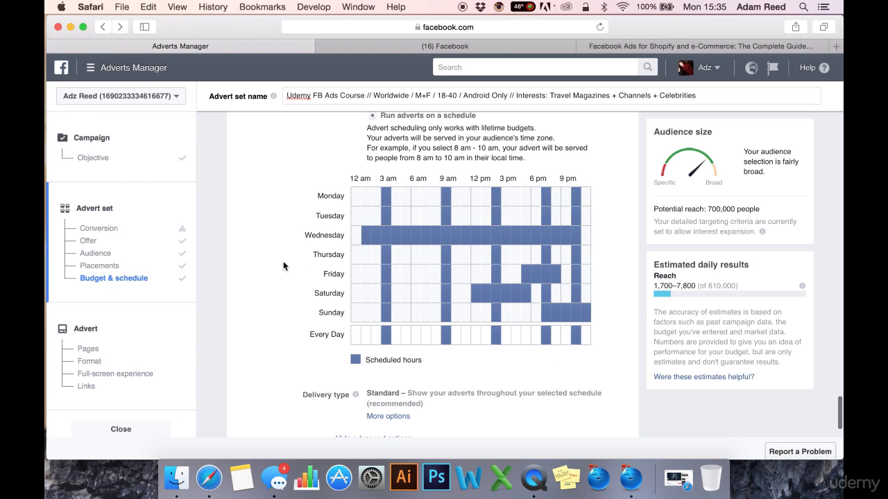
Step: Reveal the additional delivery type options below the advert schedule
scroll(286, 268, "down", 1)
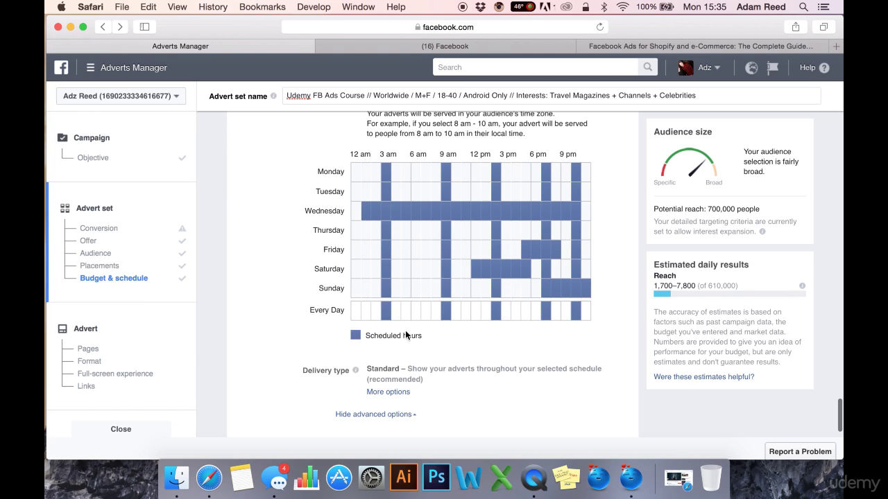
scroll(356, 345, "down", 2)
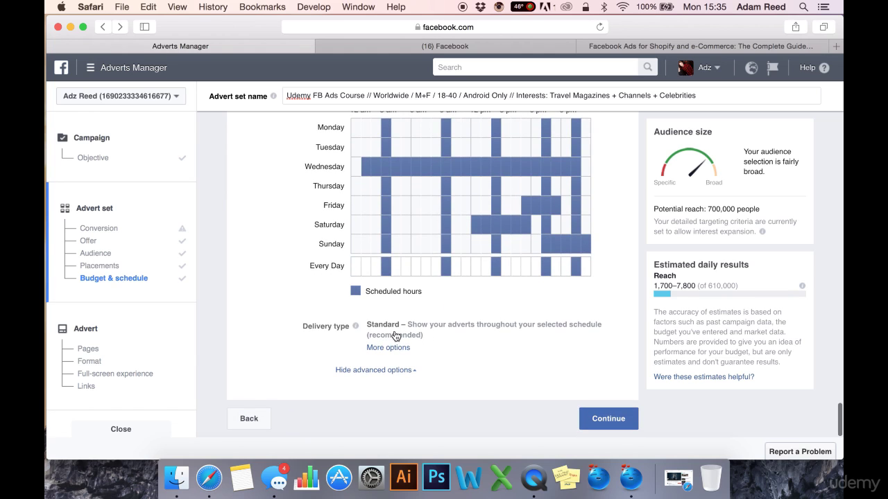
left_click(396, 349)
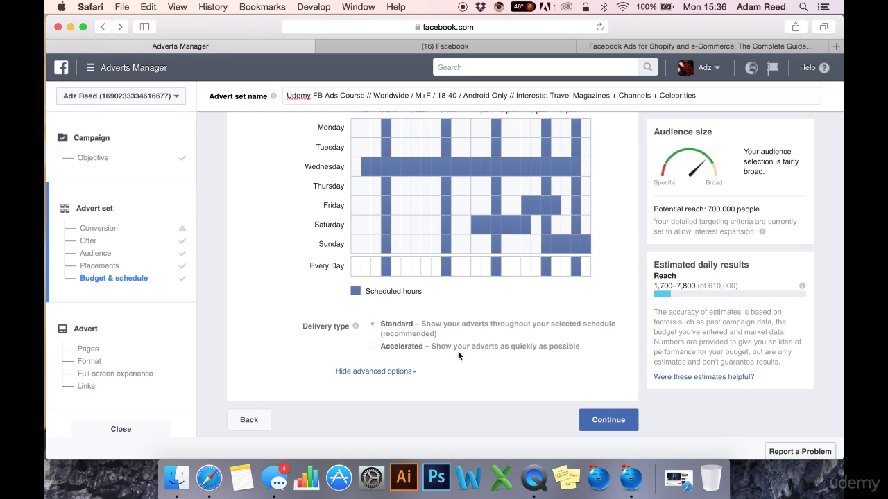
Step: Try a Manual bid amount and check the requirement for the Accelerated delivery type
scroll(465, 283, "up", 3)
scroll(484, 237, "up", 2)
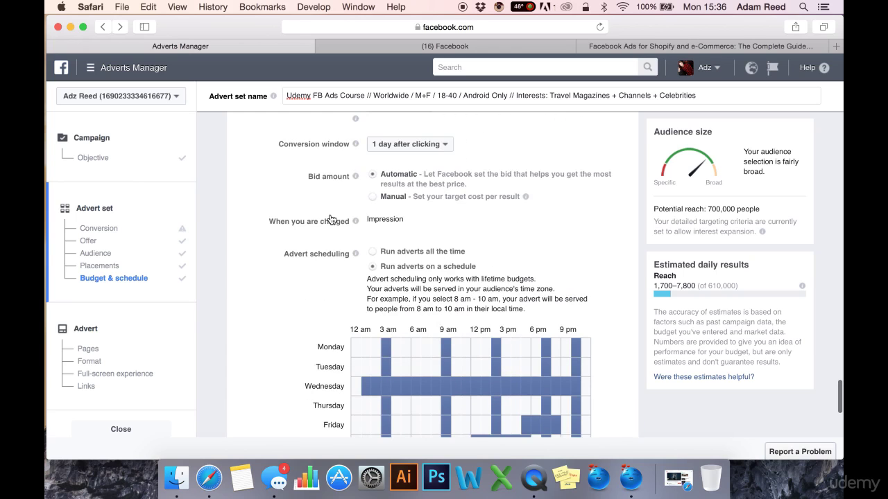
scroll(311, 266, "down", 1)
left_click(370, 180)
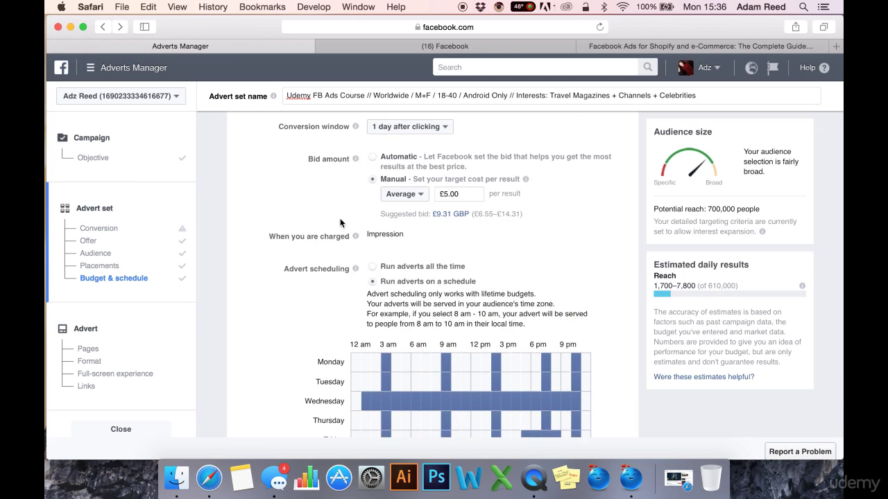
scroll(310, 279, "down", 2)
scroll(310, 279, "down", 4)
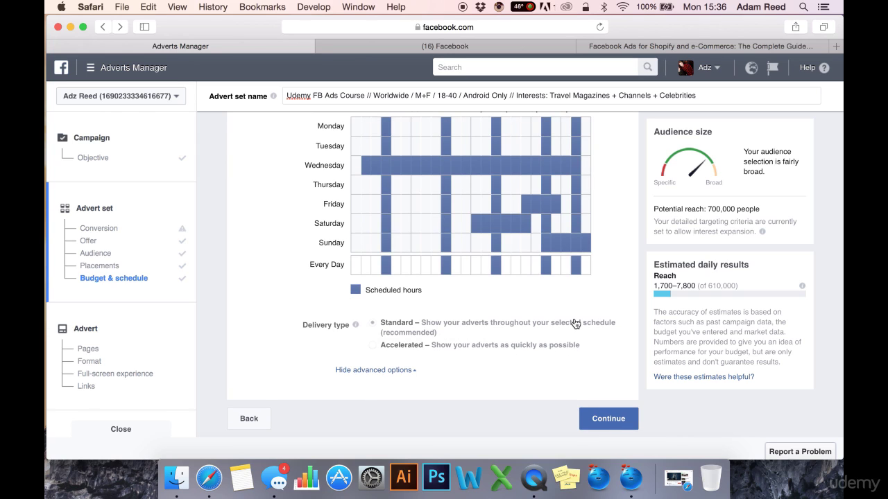
mouse_move(355, 325)
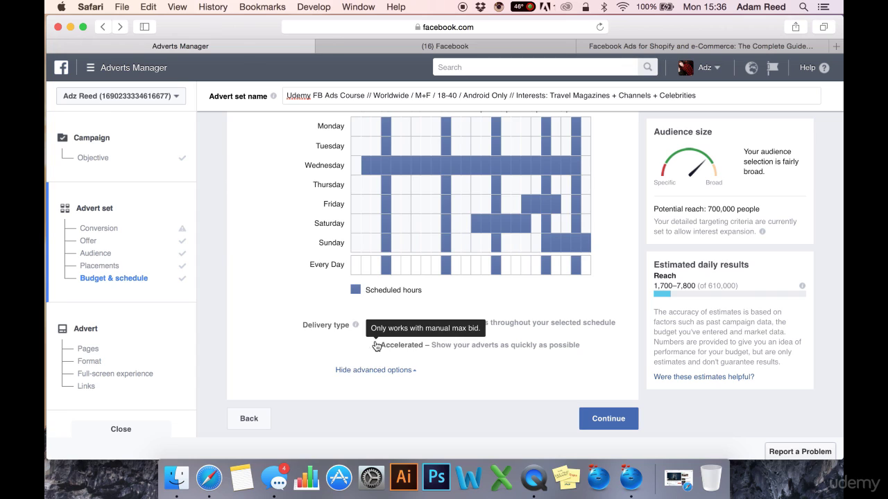
mouse_move(393, 352)
Step: Return the bid amount to Automatic
scroll(273, 202, "up", 8)
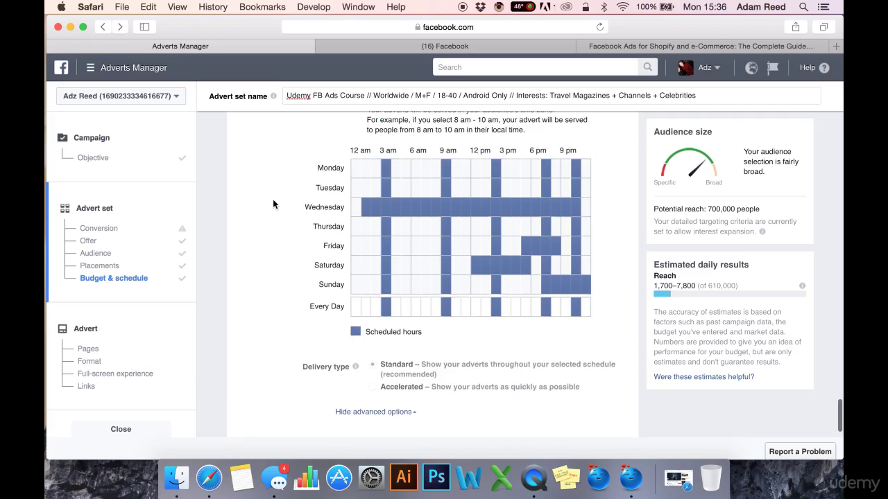
scroll(272, 204, "up", 1)
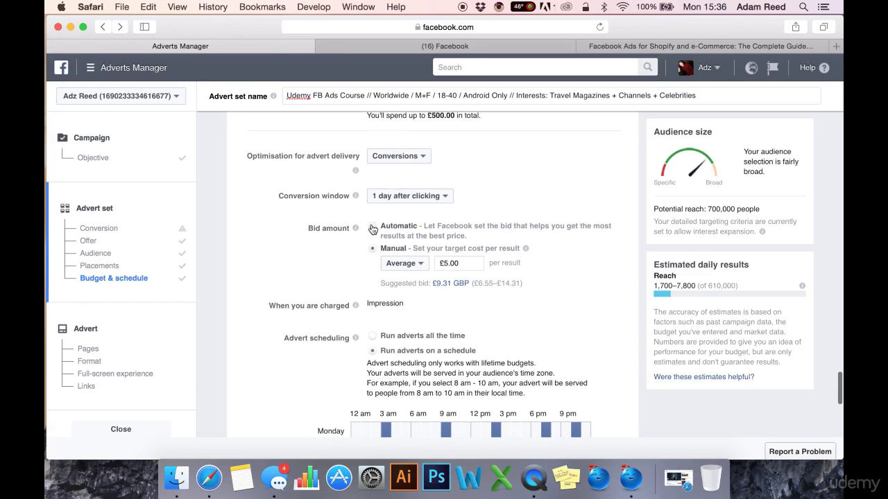
left_click(372, 226)
Step: Set advert scheduling back to run adverts all the time
scroll(296, 323, "down", 4)
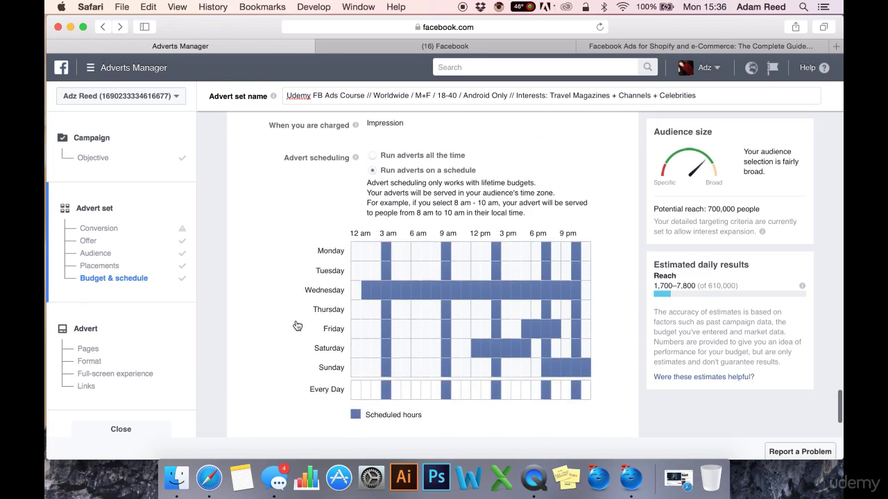
scroll(314, 164, "up", 8)
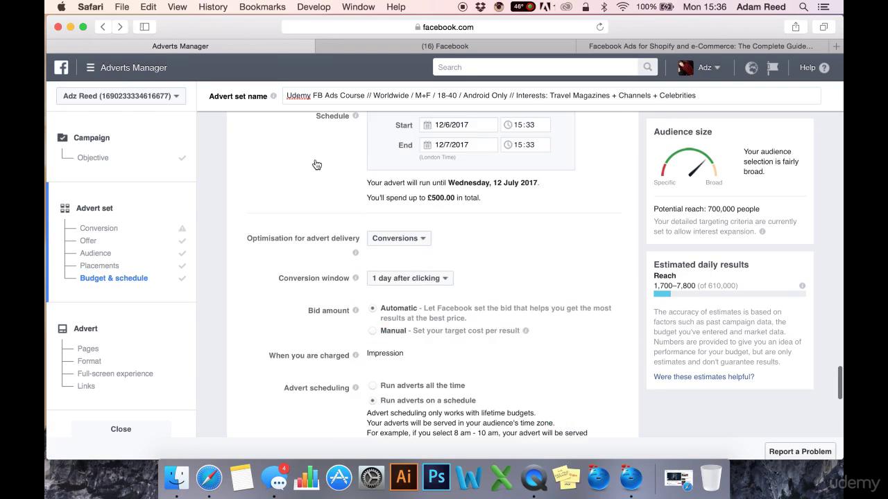
scroll(333, 222, "down", 1)
scroll(340, 248, "down", 5)
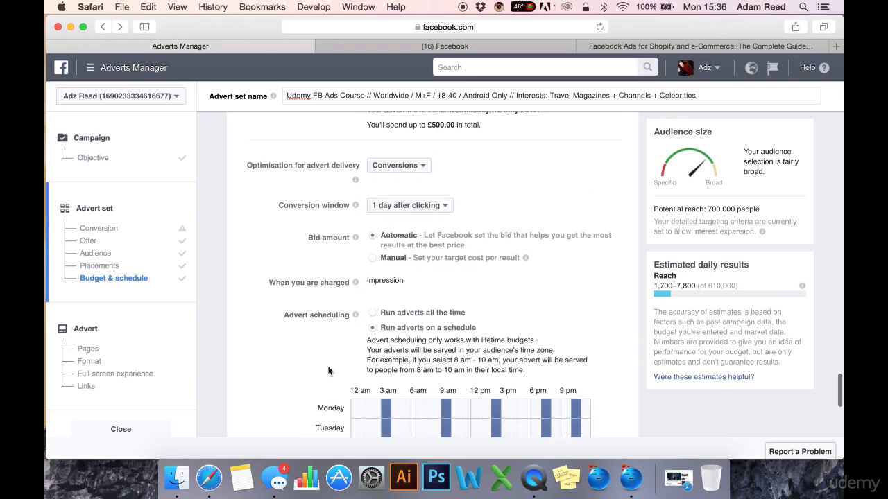
left_click(373, 218)
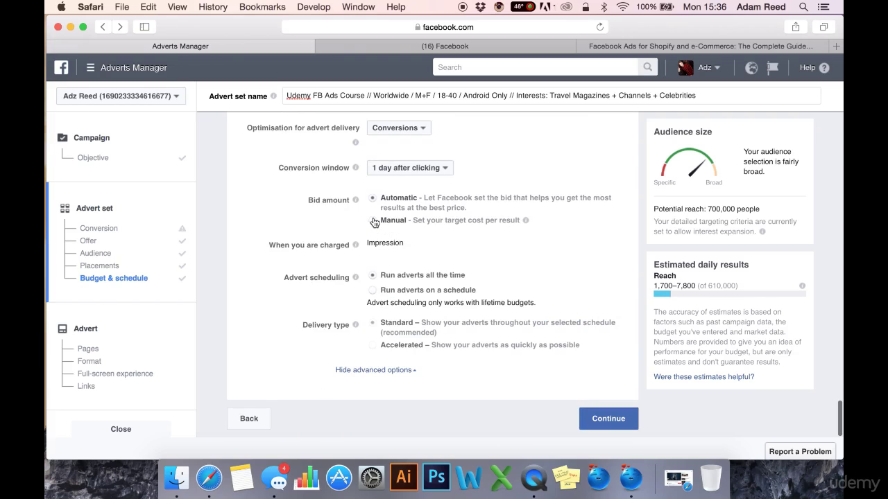
scroll(329, 201, "up", 4)
scroll(339, 288, "down", 3)
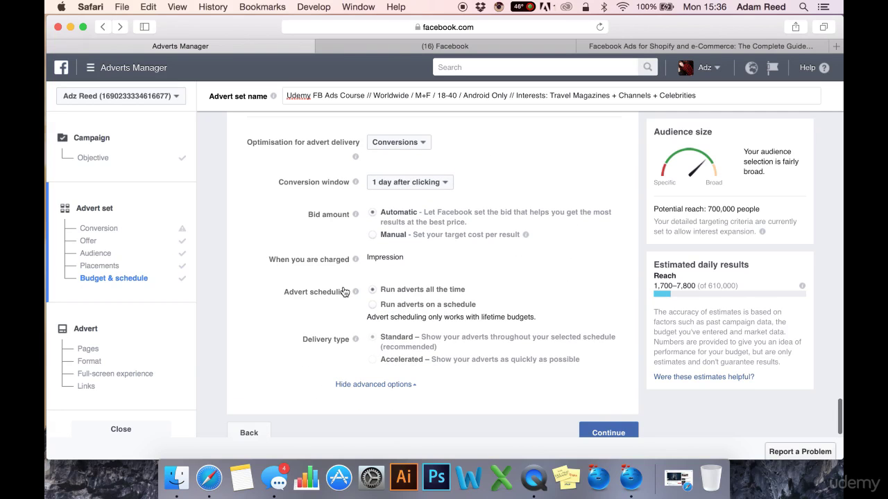
Step: Review the audience settings from locations through detailed targeting and open the field for excluding people
scroll(353, 238, "up", 15)
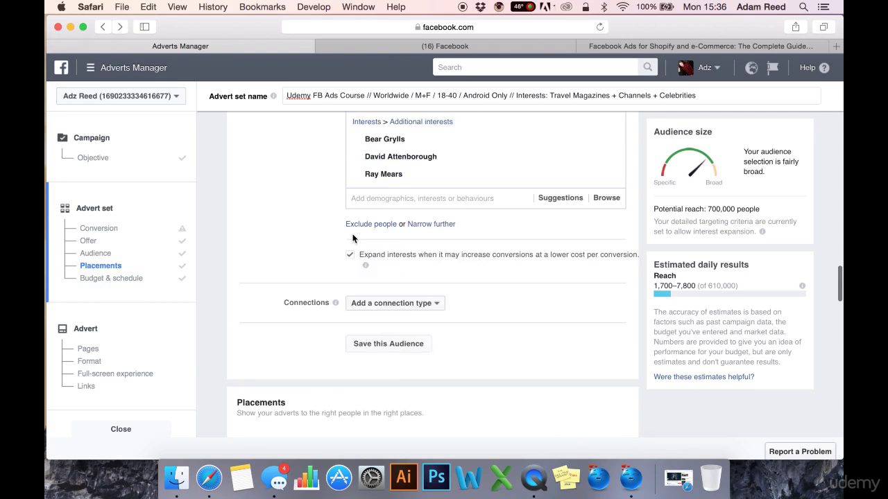
scroll(341, 321, "down", 5)
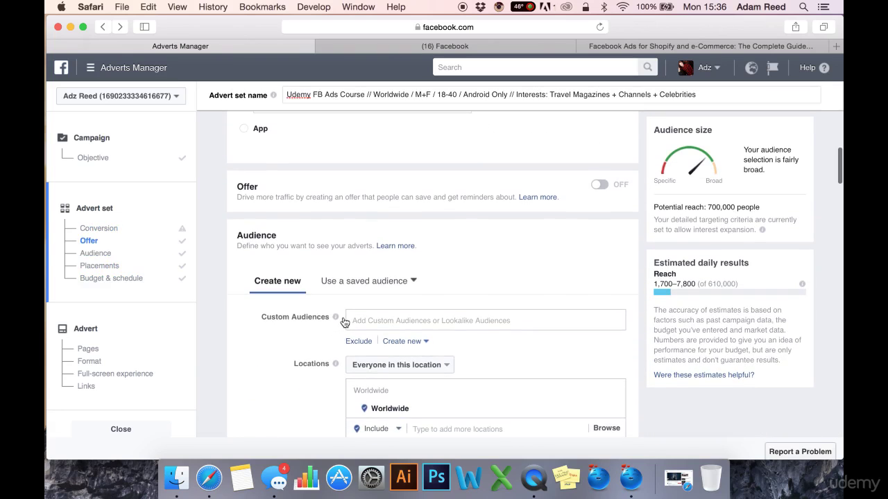
scroll(294, 309, "down", 8)
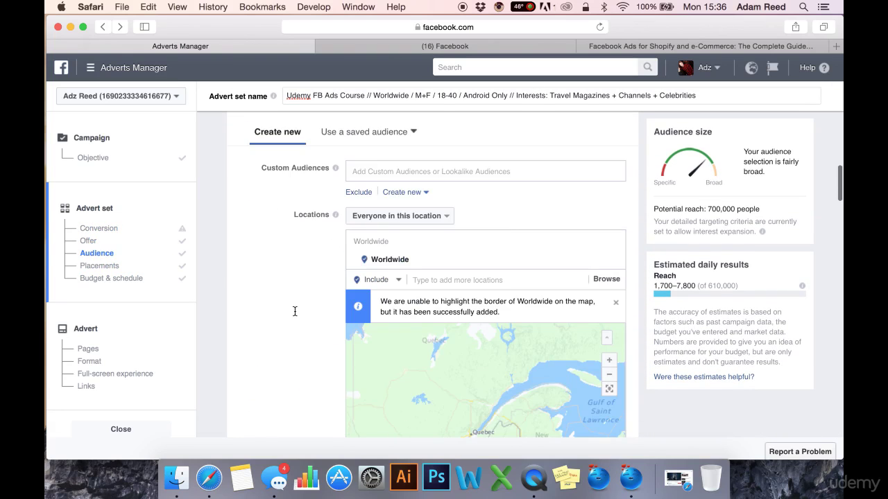
scroll(294, 311, "up", 1)
scroll(294, 311, "down", 5)
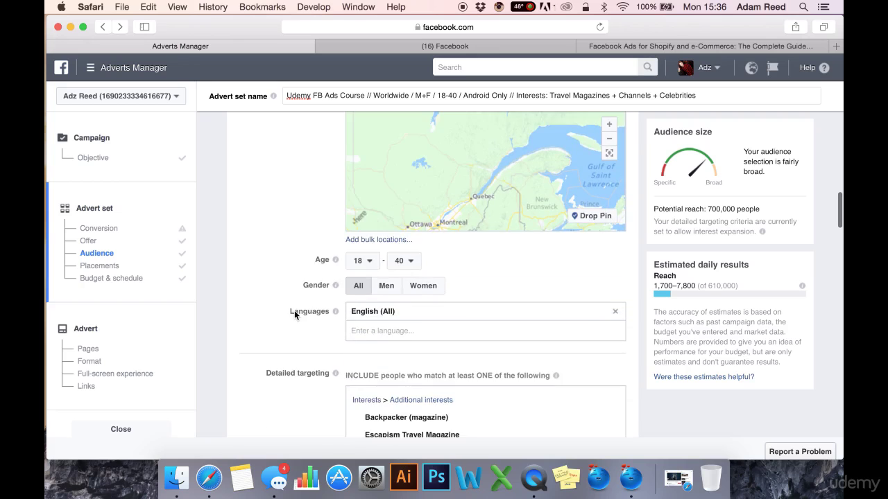
scroll(297, 331, "down", 6)
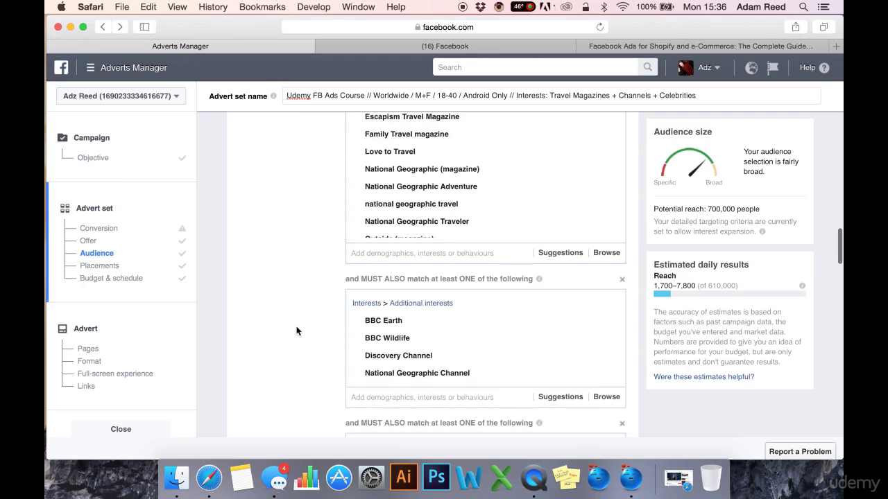
scroll(295, 361, "down", 5)
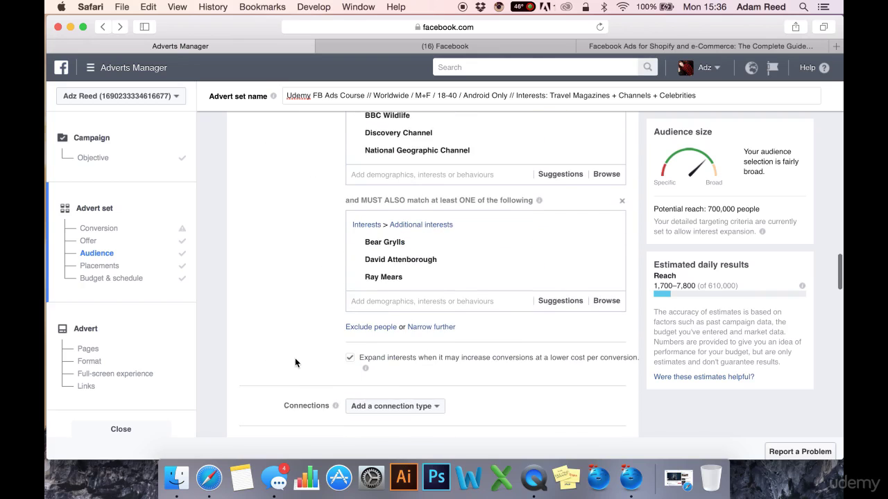
scroll(294, 358, "down", 2)
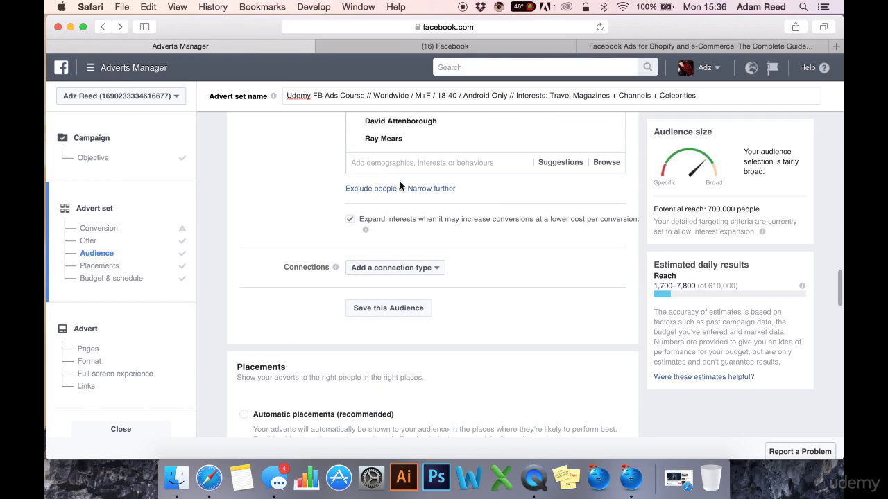
left_click(379, 192)
scroll(338, 277, "down", 6)
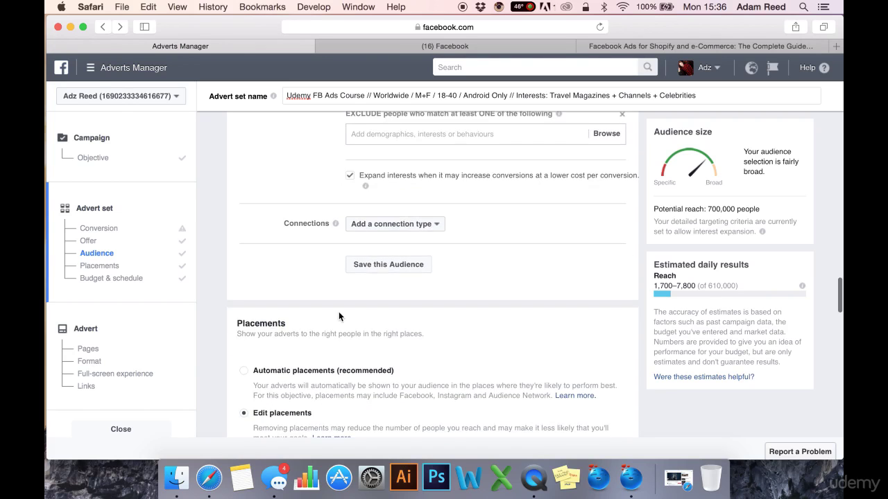
Step: Review the placement platforms and the advanced options for specific mobile devices and operating systems
scroll(339, 317, "down", 7)
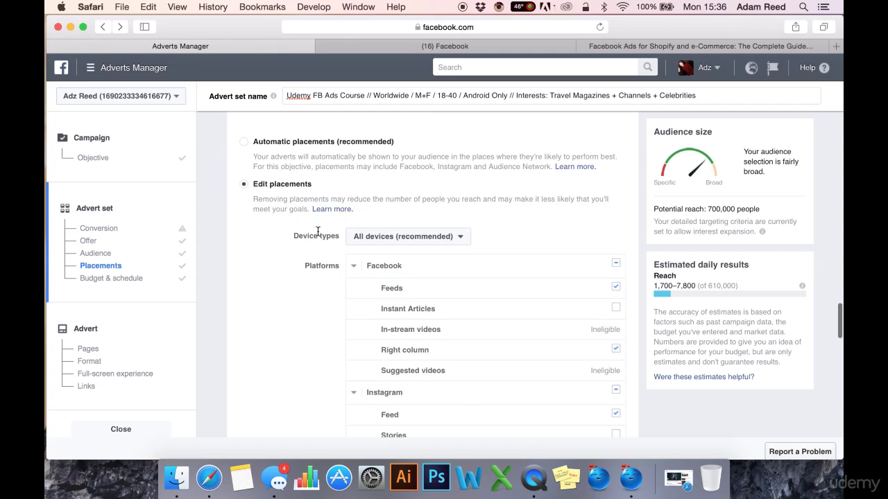
mouse_move(616, 244)
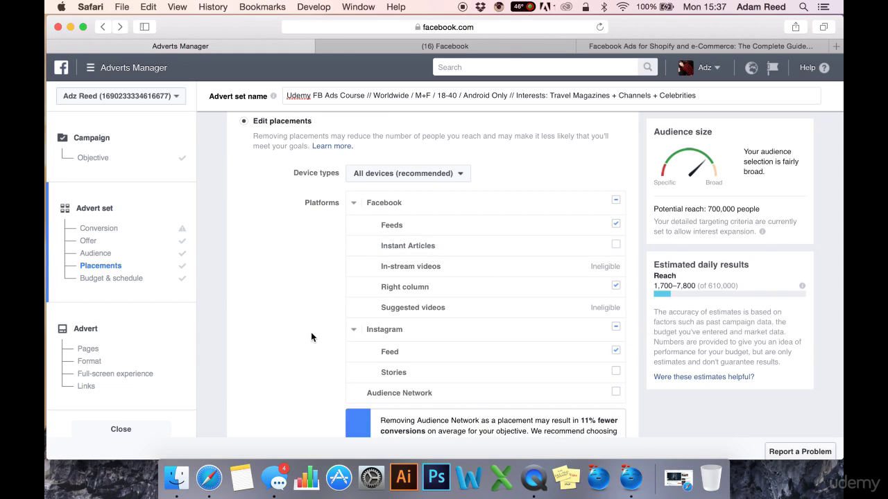
scroll(326, 394, "down", 7)
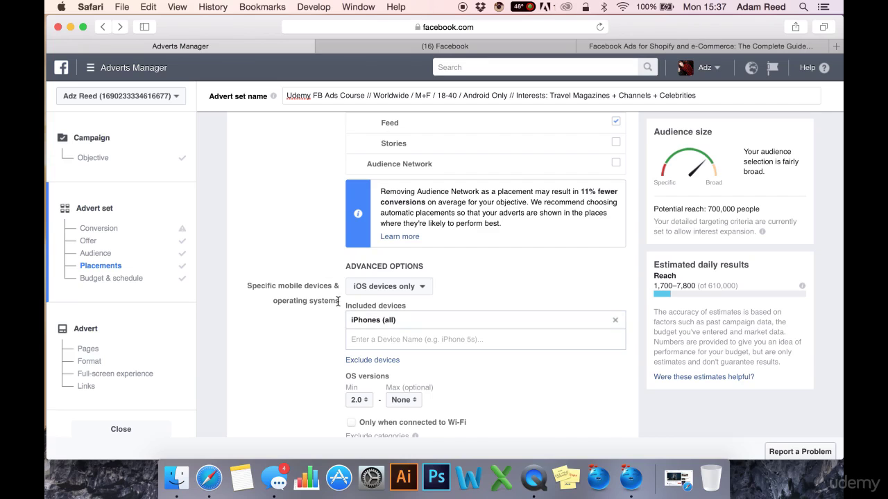
scroll(287, 353, "down", 9)
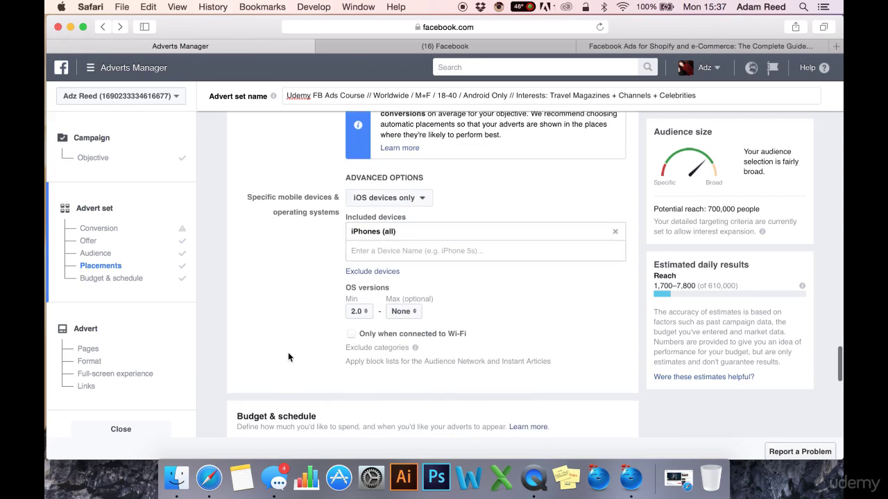
Step: Change the budget type to Daily budget and set the amount to £5.00
scroll(287, 357, "down", 2)
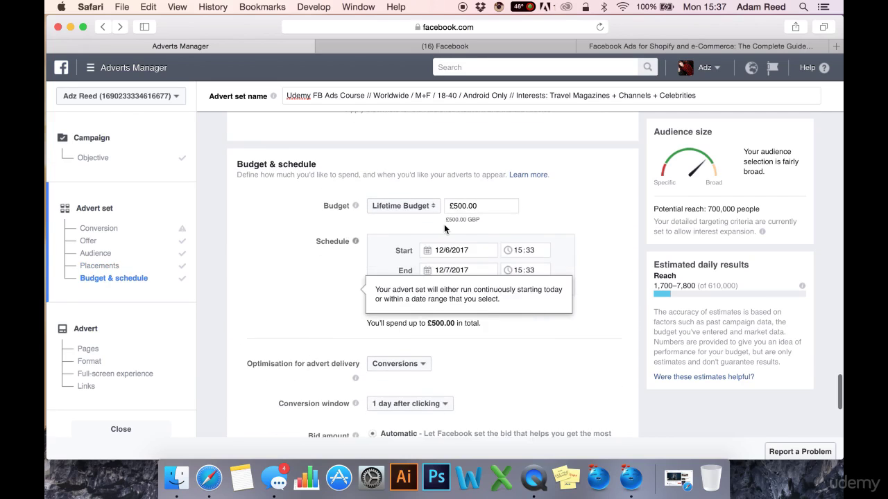
left_click(418, 188)
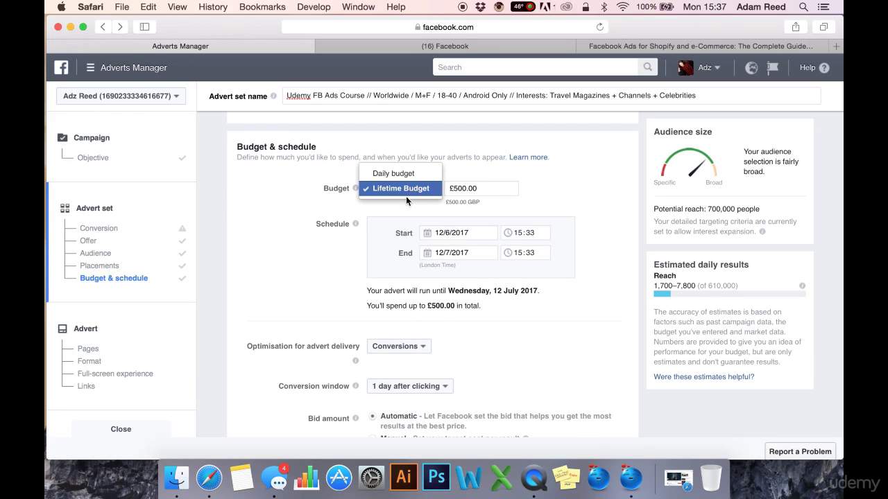
left_click(396, 173)
left_click(450, 189)
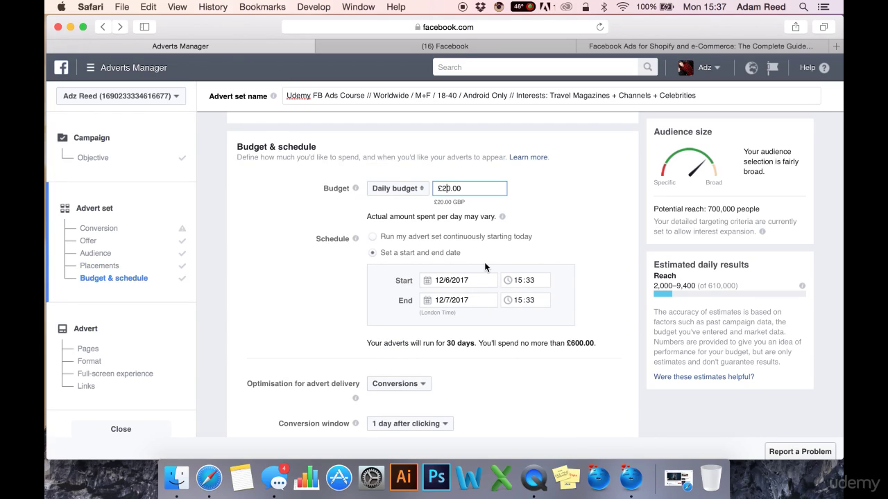
key("BackSpace")
key("BackSpace")
type("5")
left_click(275, 263)
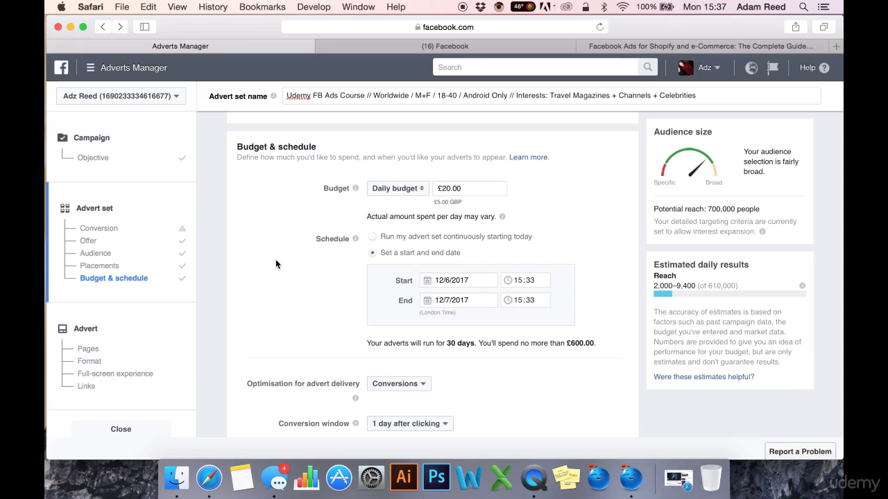
scroll(273, 223, "up", 3)
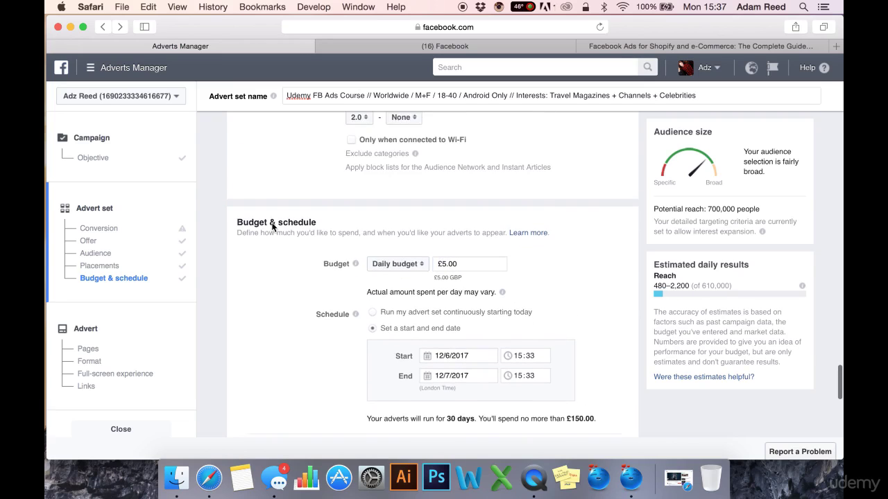